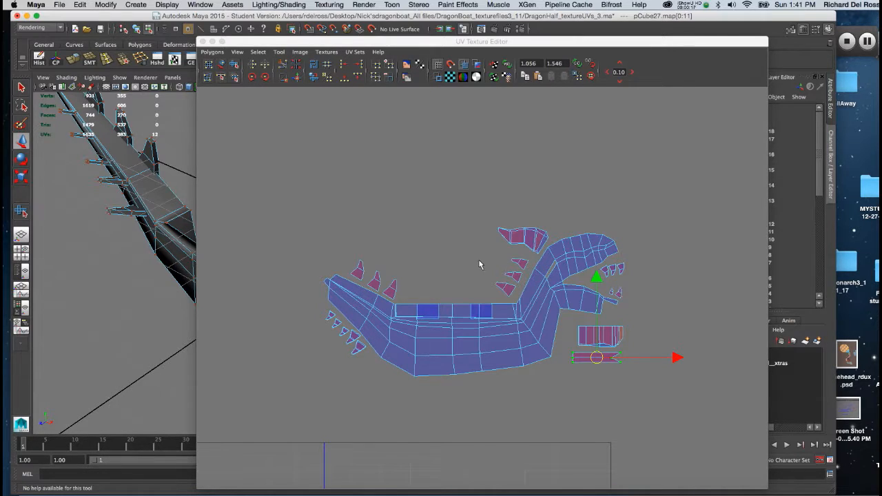
Select the UVs of the whole dragon mesh and move the layout straight down into the 0-to-1 texture square.
right_click_drag(464, 319, 428, 310)
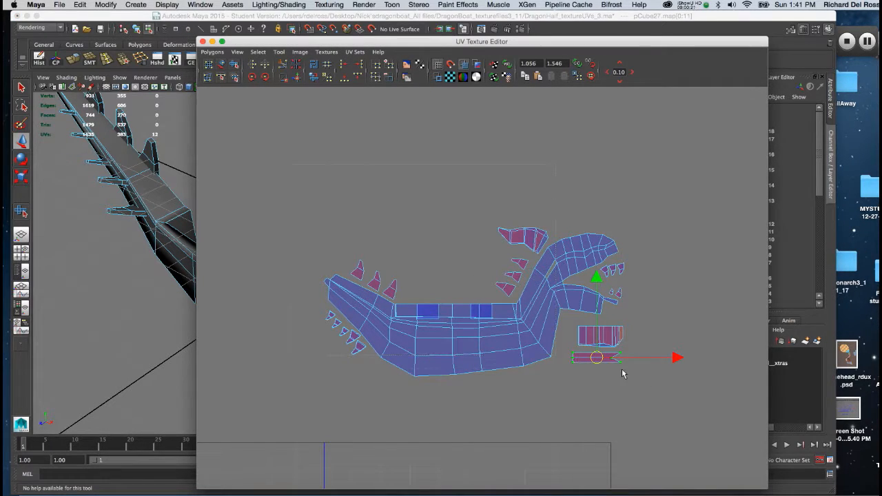
left_click_drag(699, 397, 698, 397)
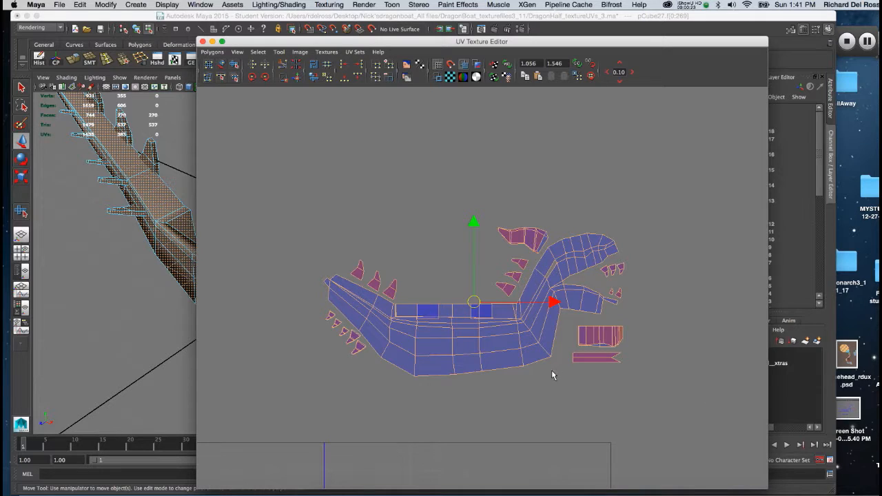
right_click_drag(551, 370, 498, 200, "alt")
middle_click_drag(528, 303, 535, 181, "alt")
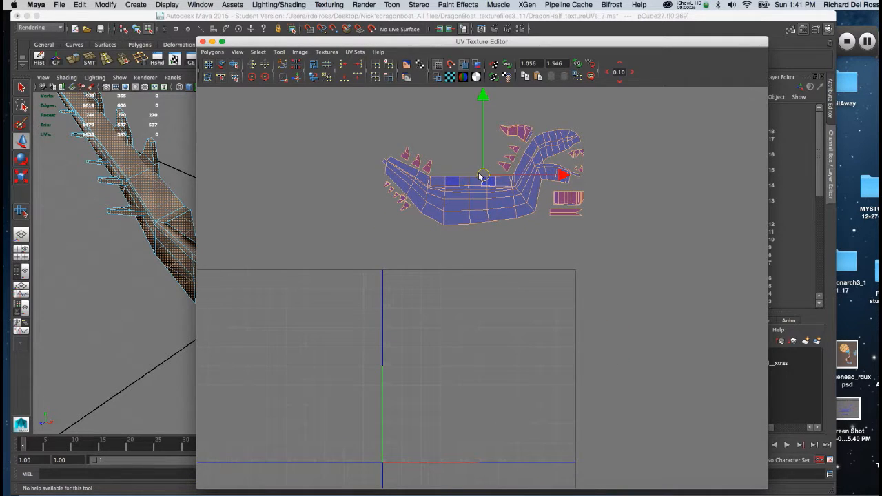
left_click_drag(482, 176, 483, 346)
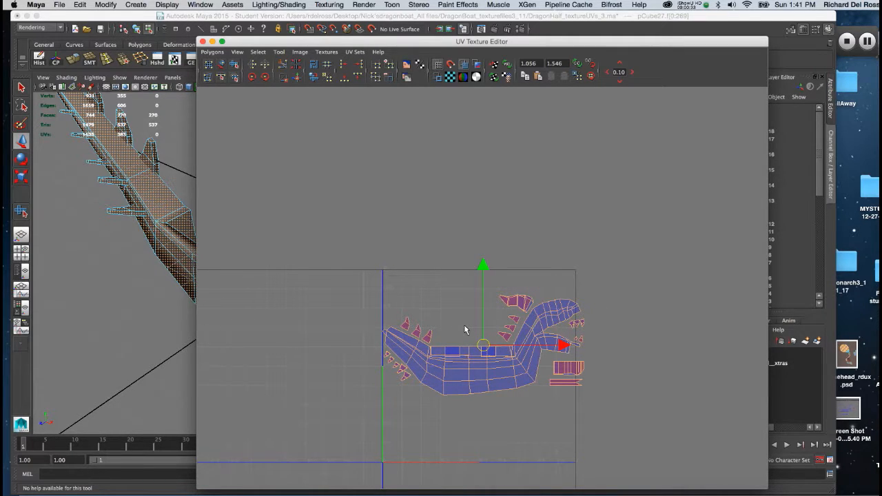
Scale the whole UV layout down uniformly and shift it slightly so every shell fits inside the texture square.
key("r")
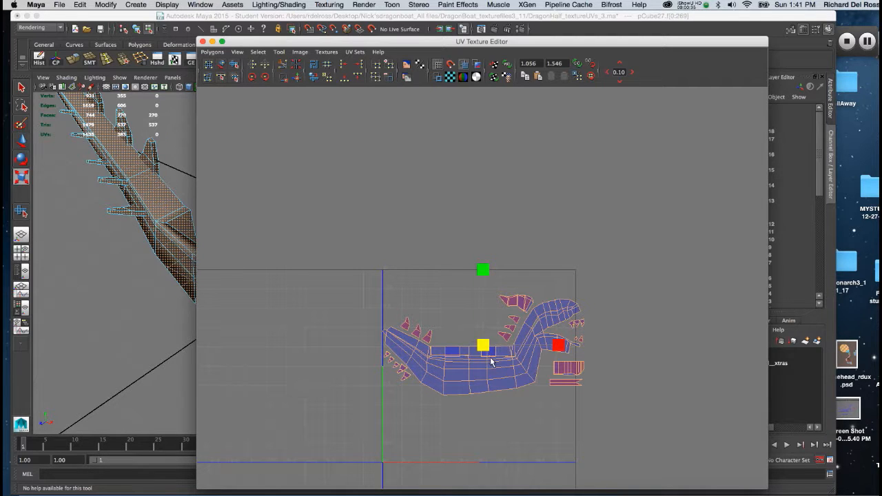
left_click_drag(482, 348, 478, 362)
key("w")
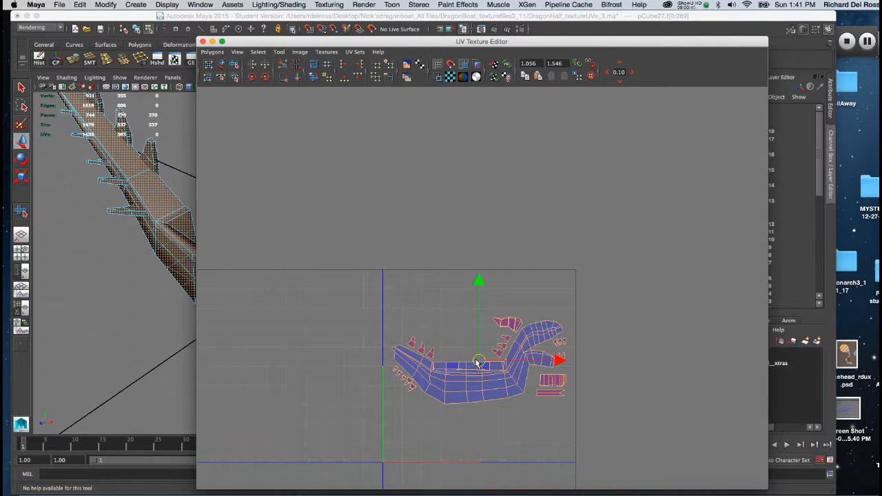
Try rotating the UV layout counterclockwise to a diagonal and enlarging it, and undo both changes.
key("e")
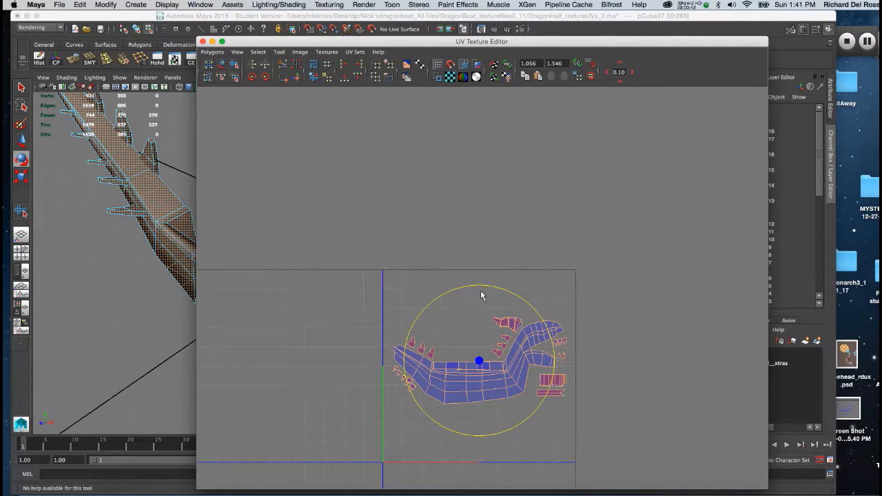
left_click_drag(484, 288, 434, 311)
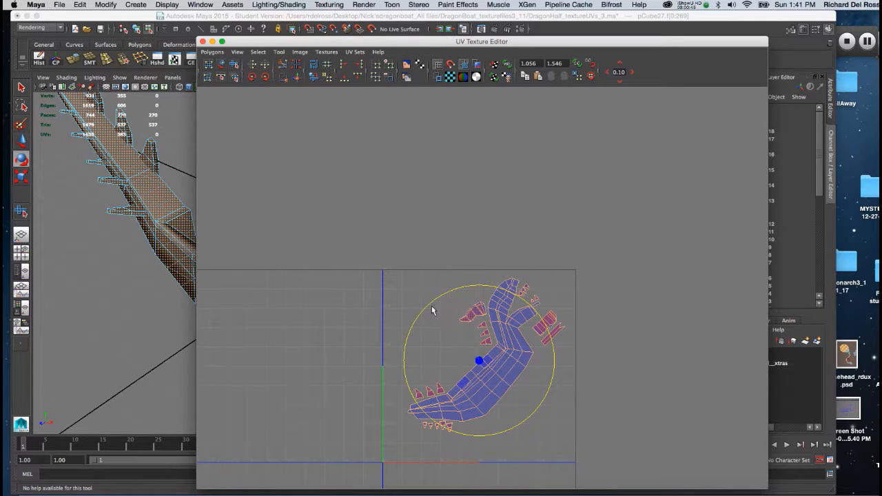
key("r")
mouse_move(487, 362)
left_mouse_down()
mouse_move(503, 346)
mouse_move(491, 358)
left_mouse_up()
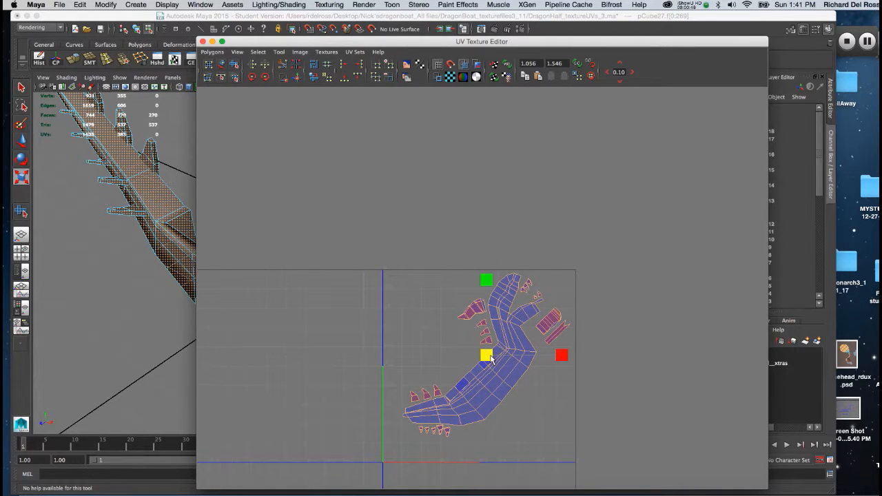
key("super+z")
key("super+z")
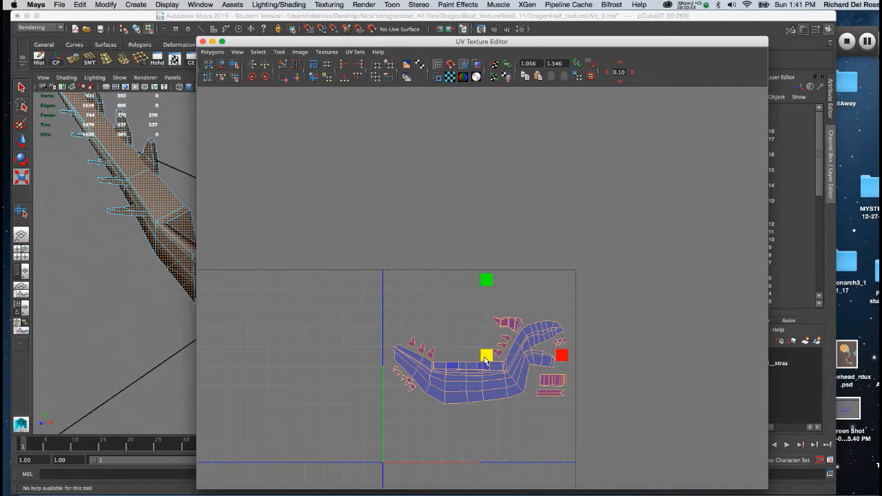
Scale the UV layout up slightly to span the texture square's width, and return the dragon mesh to Object Mode.
left_click_drag(485, 359, 488, 359)
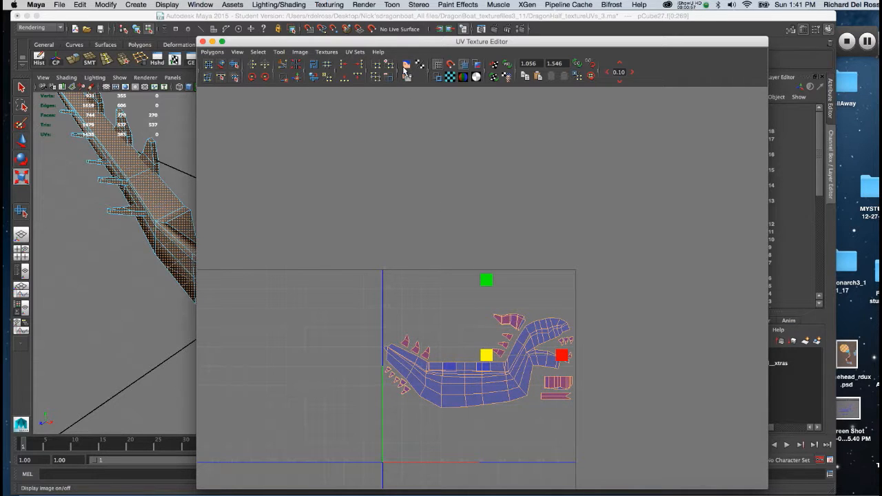
left_click_drag(385, 46, 480, 35)
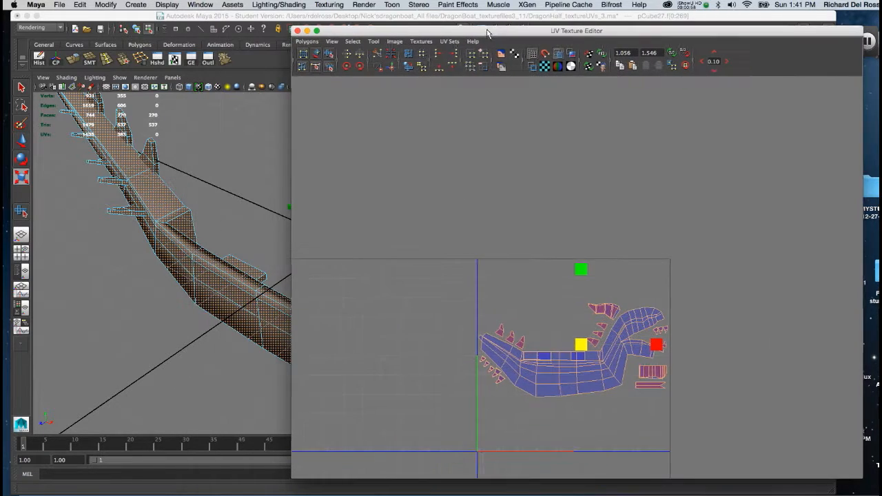
right_click(211, 270)
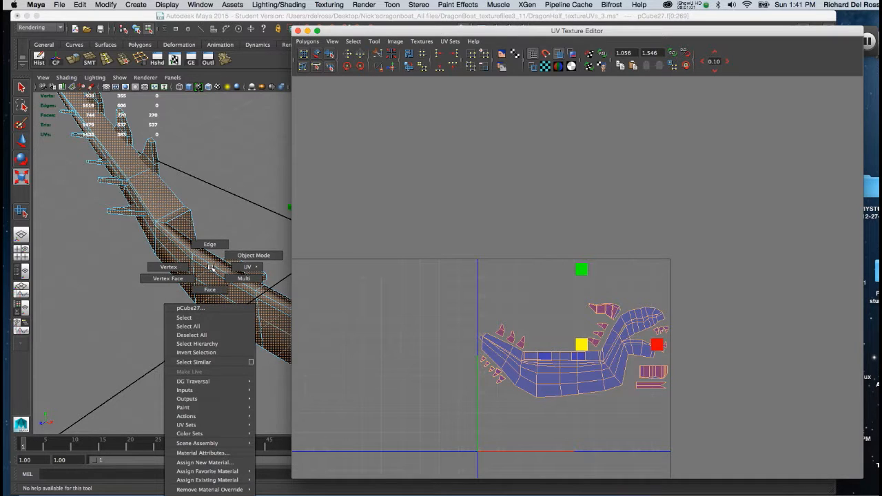
right_click_drag(211, 266, 238, 257)
key("r")
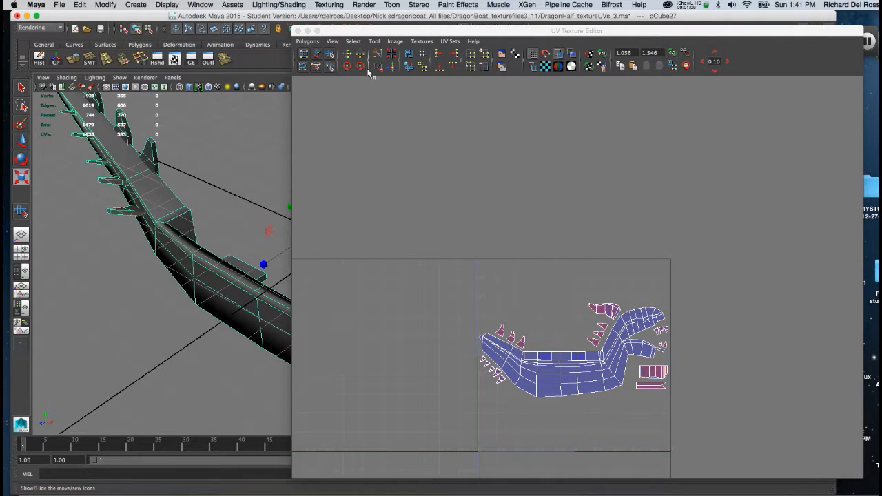
left_click(394, 41)
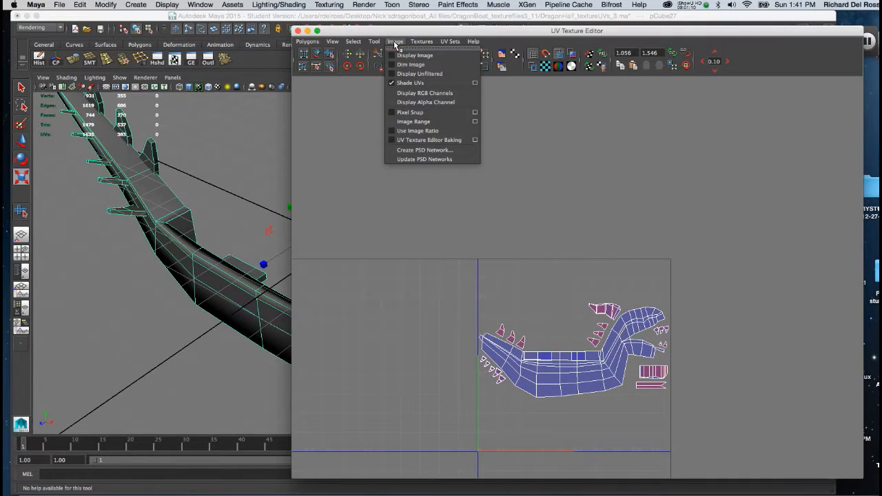
left_click(404, 150)
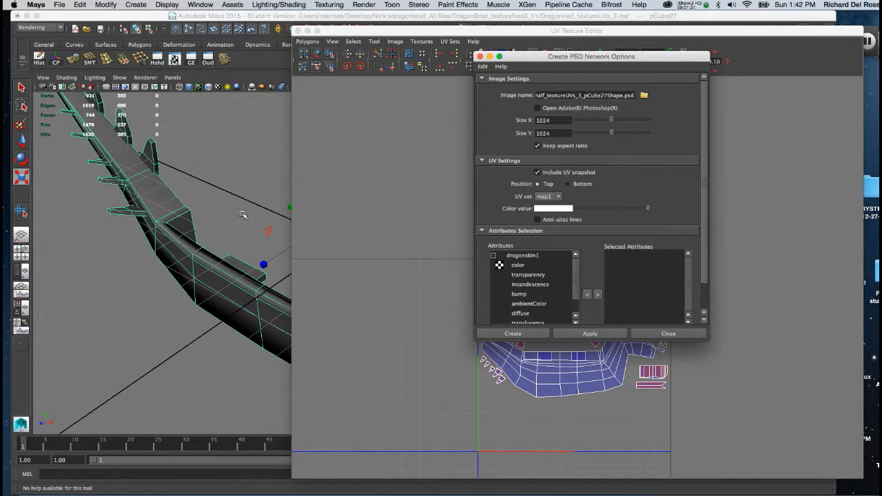
left_click_drag(610, 58, 594, 74)
left_click(465, 72)
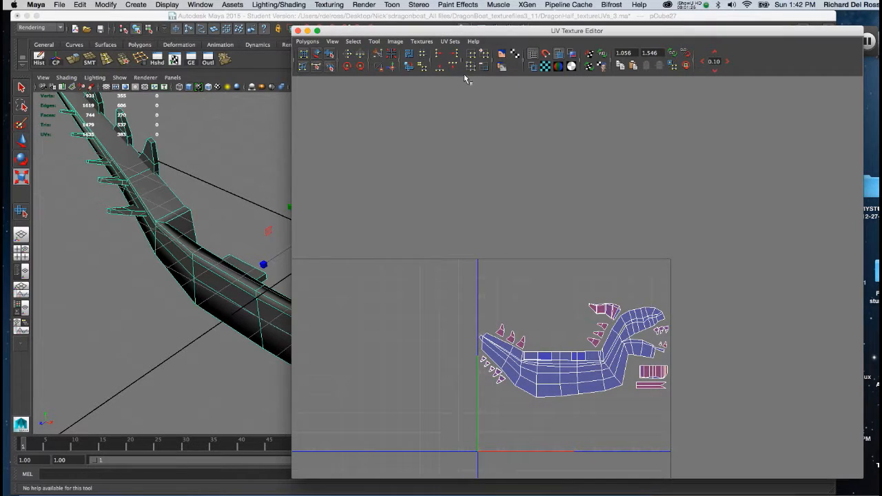
Bring up the Create PSD Network options for the dragon mesh and keep the UV layout in view beside them.
left_click(422, 41)
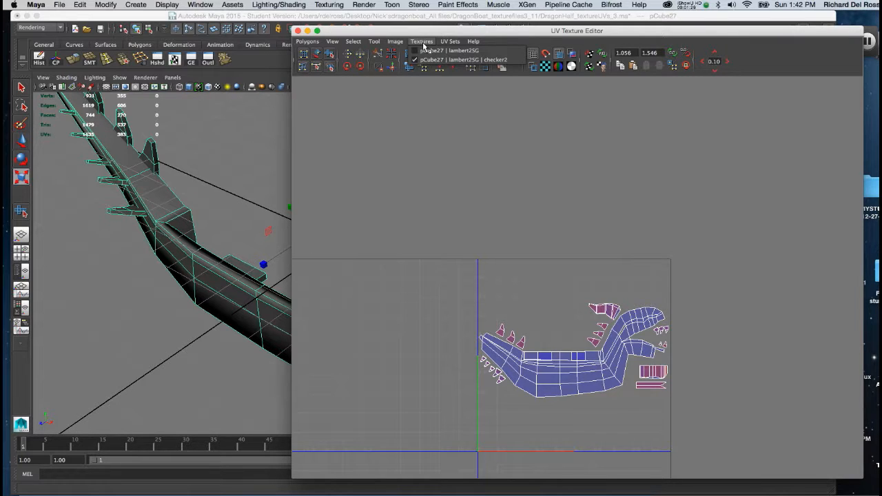
left_click(394, 42)
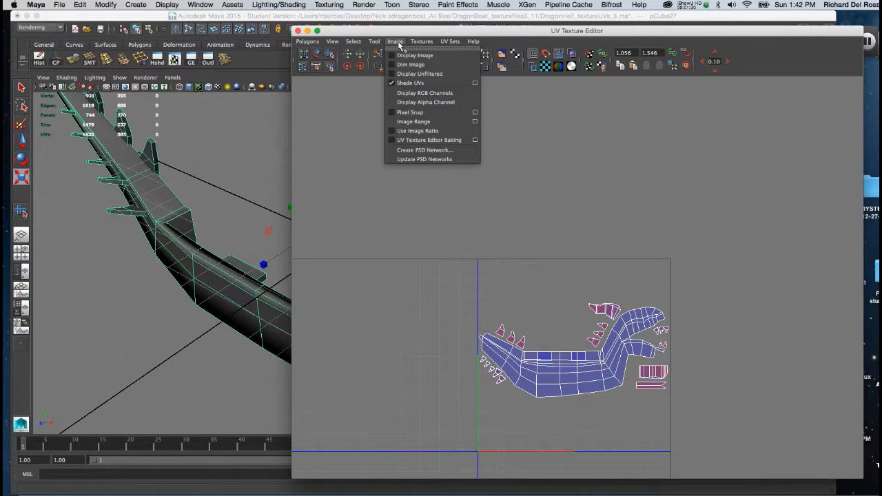
left_click(424, 150)
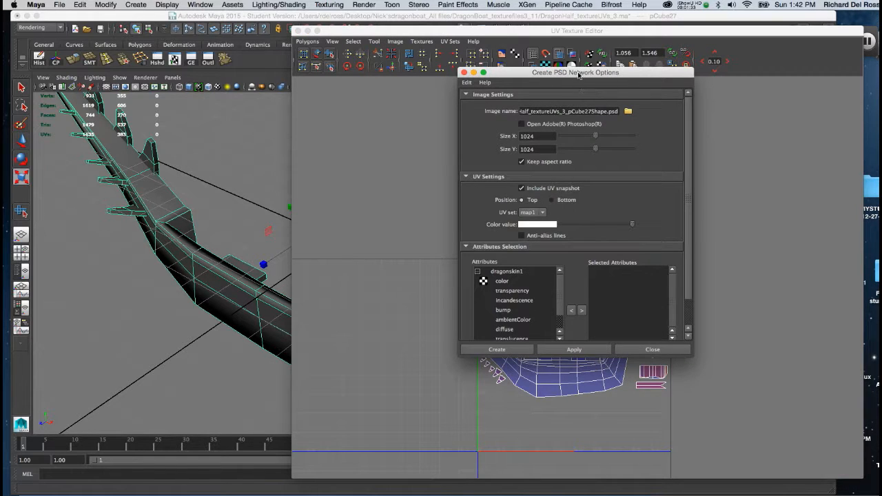
left_click_drag(581, 77, 529, 95)
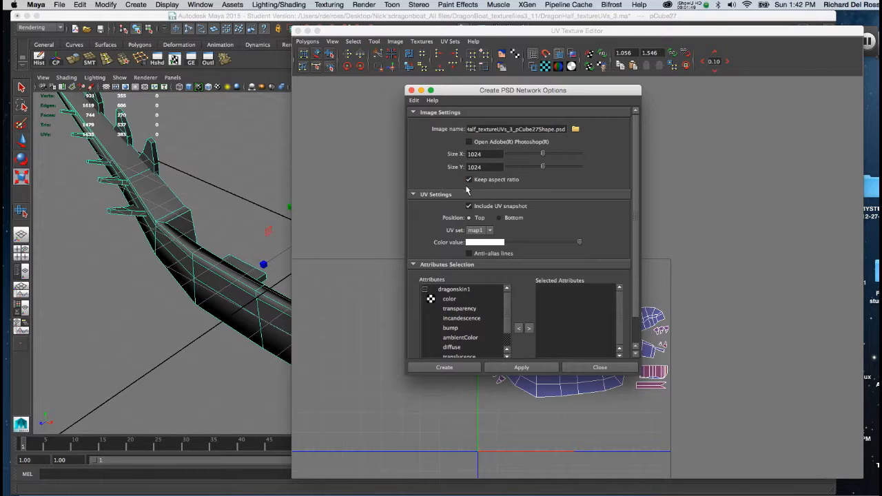
left_click_drag(596, 90, 423, 107)
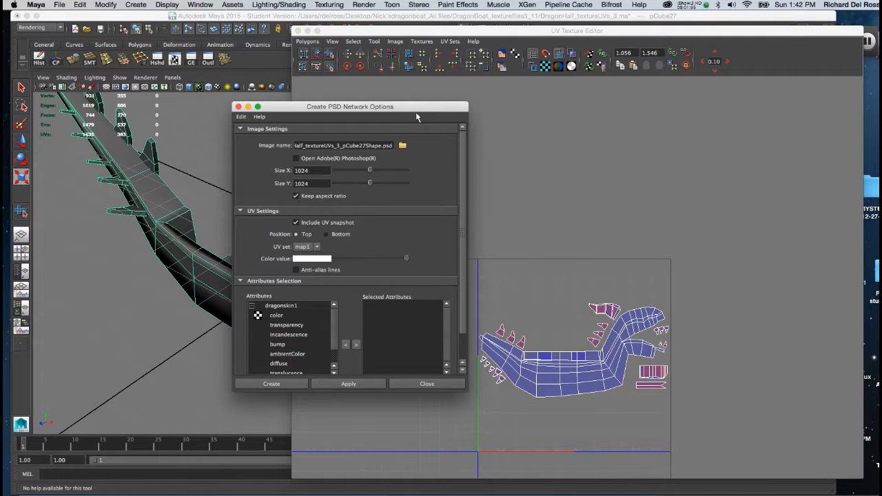
left_click_drag(416, 109, 592, 86)
Set the PSD network's image name to DragonSkin3_11 in the dragon boat "All files" folder on the Desktop.
left_click(580, 123)
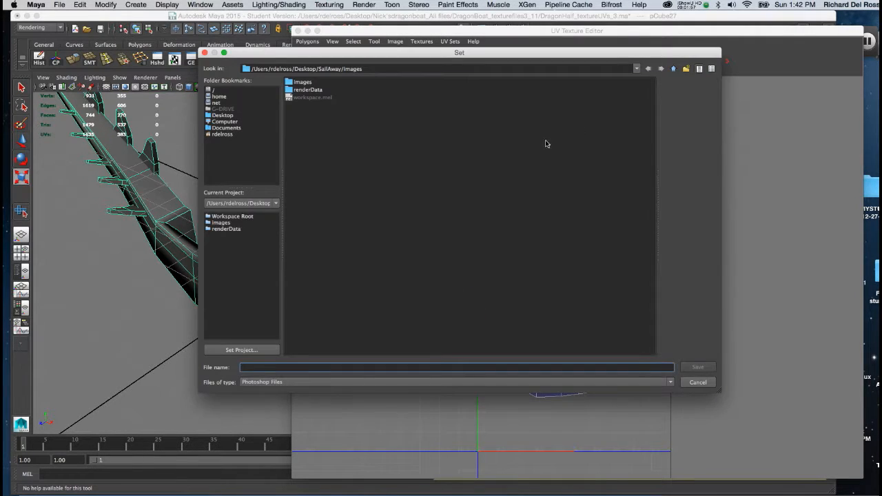
left_click(228, 115)
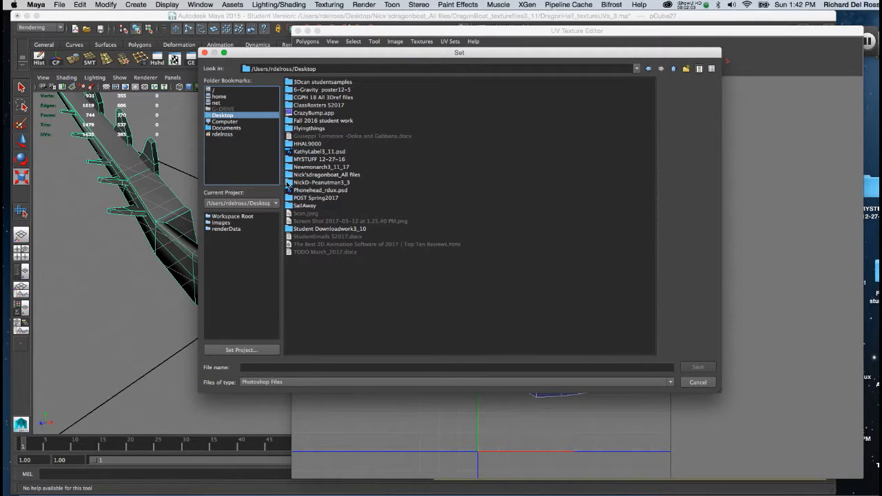
double_click(288, 174)
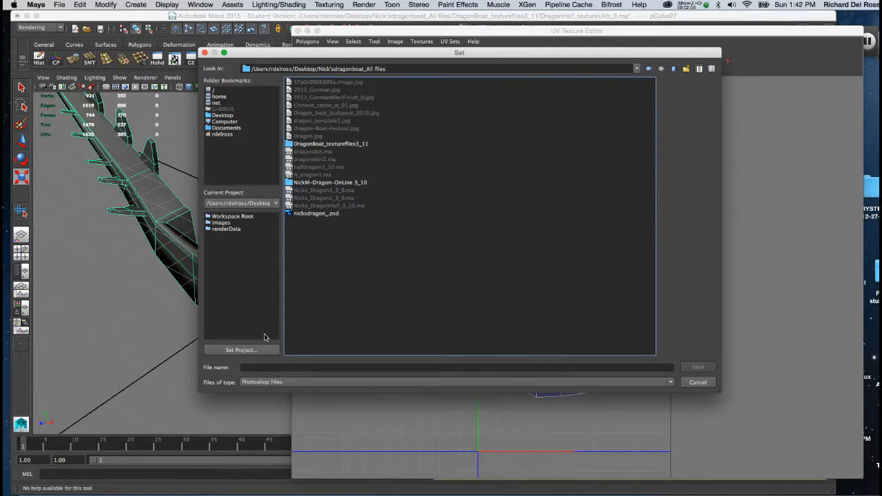
left_click(249, 368)
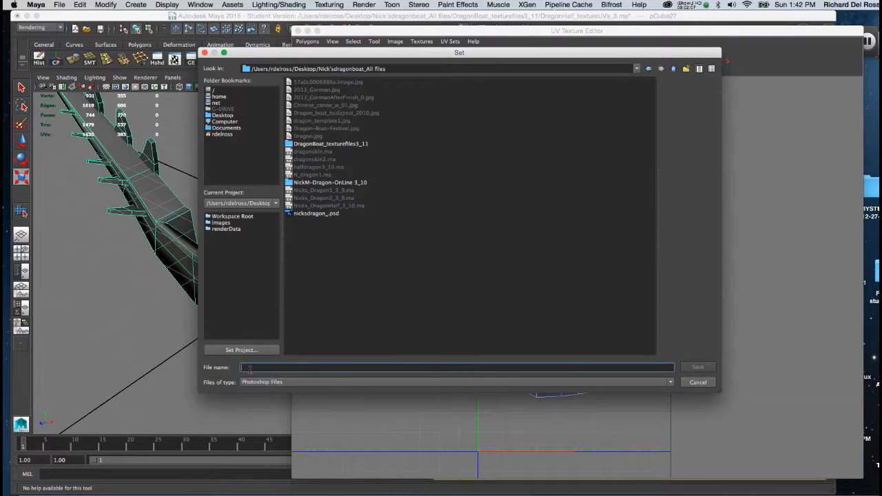
type("Drago")
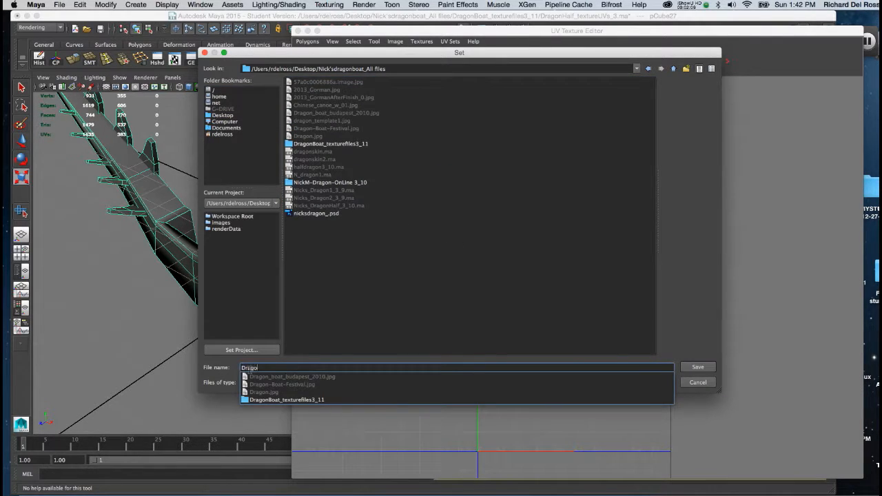
type("nSkin3_11")
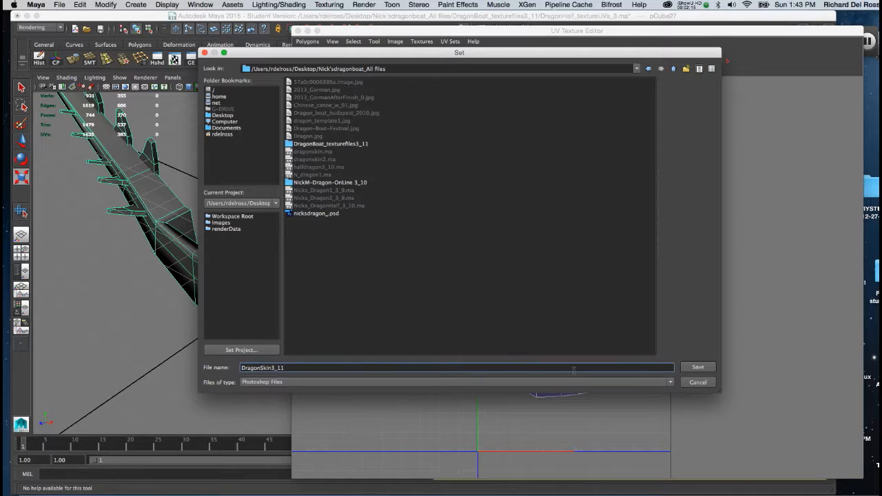
left_click(700, 368)
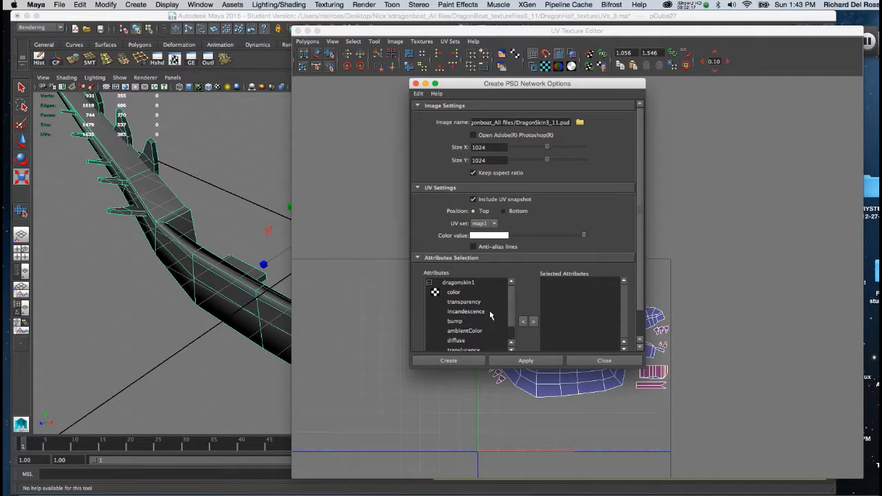
Add the dragonskin1 color attribute to the selected attributes and create the PSD network with the UV snapshot included.
left_click(454, 292)
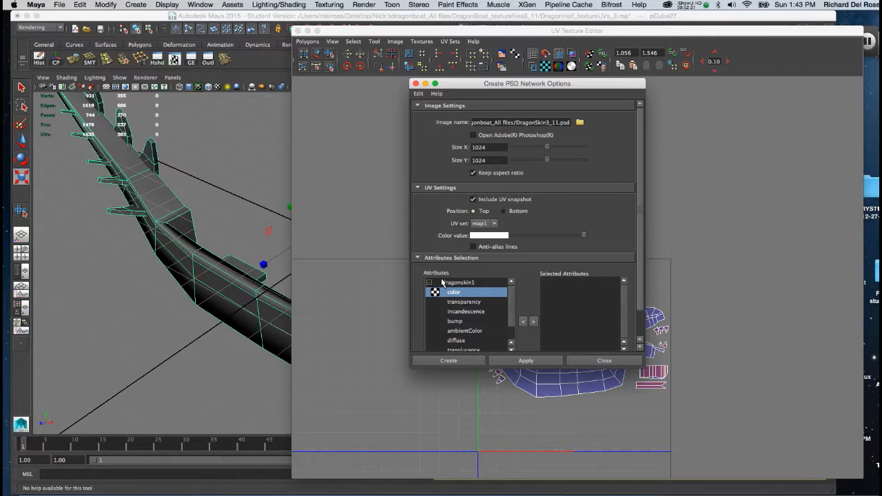
left_click(534, 322)
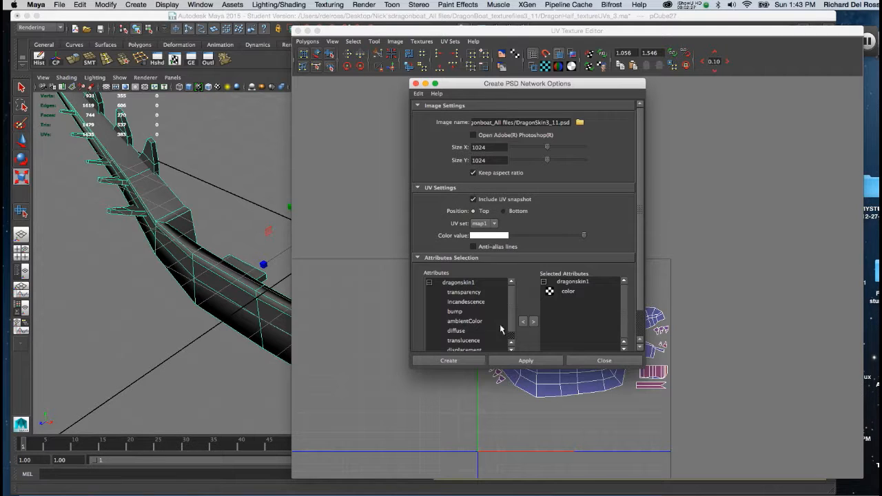
left_click(500, 360)
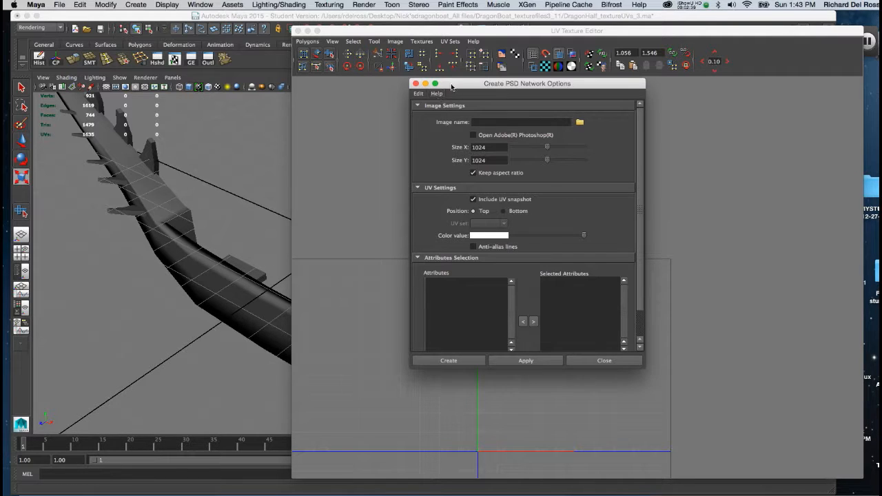
left_click_drag(451, 84, 459, 78)
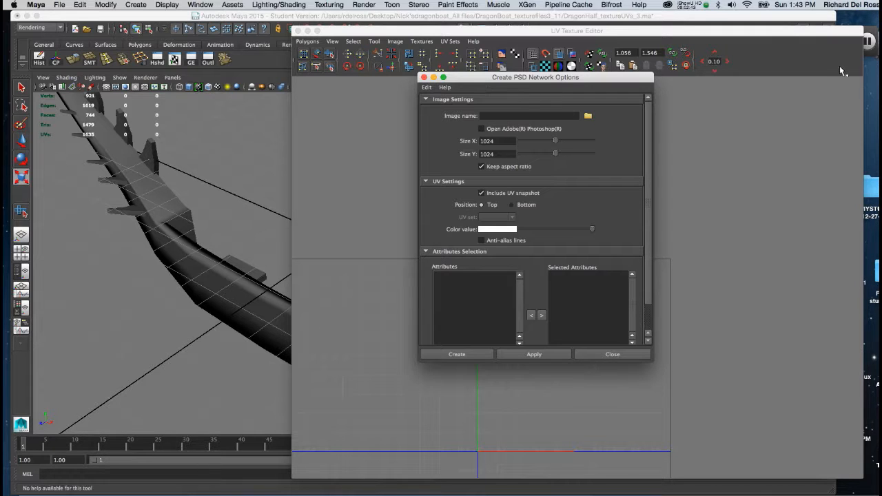
left_click_drag(832, 38, 776, 43)
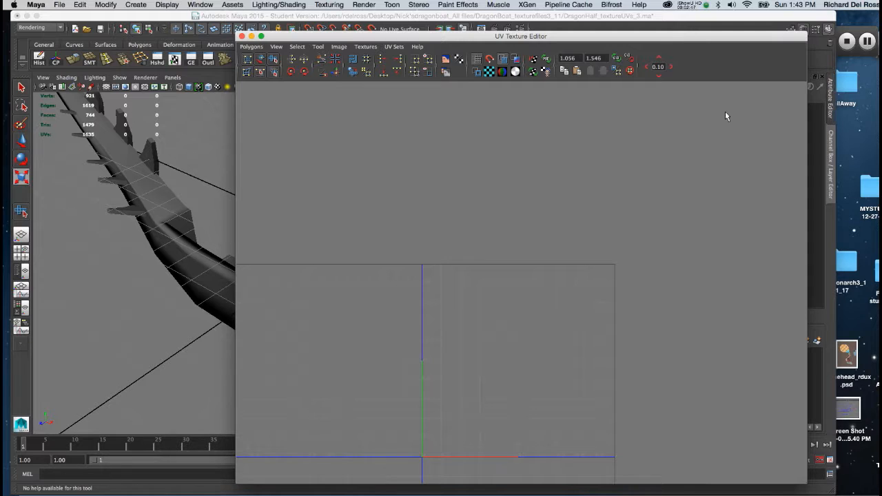
left_click(847, 43)
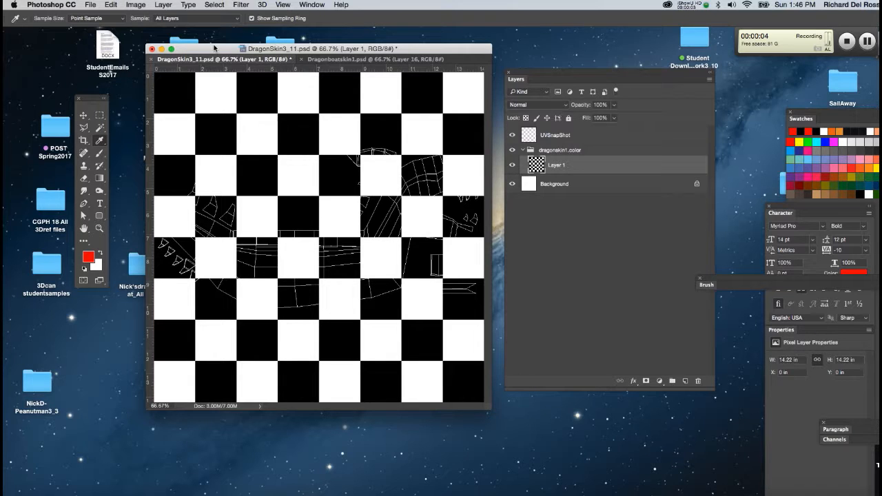
Fill Layer 1 in the dragonskin1.color group with the red foreground color, keeping the document and its layers side by side.
left_click_drag(215, 50, 227, 51)
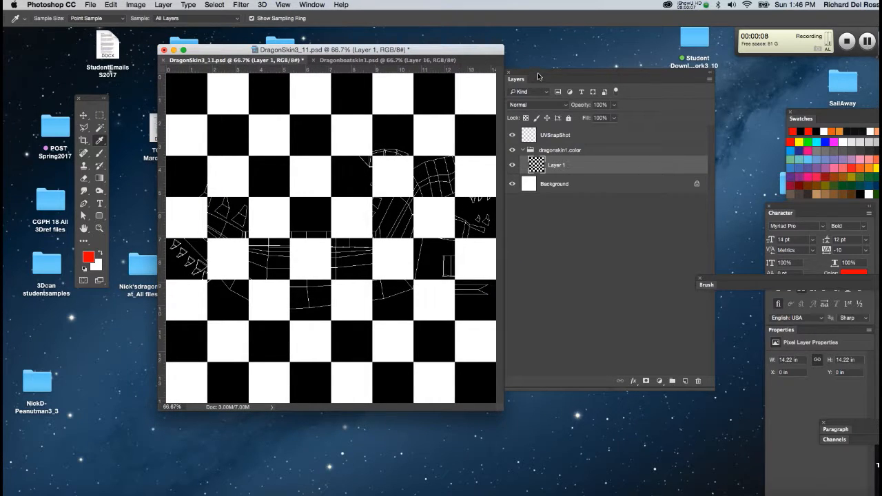
left_click_drag(539, 76, 550, 82)
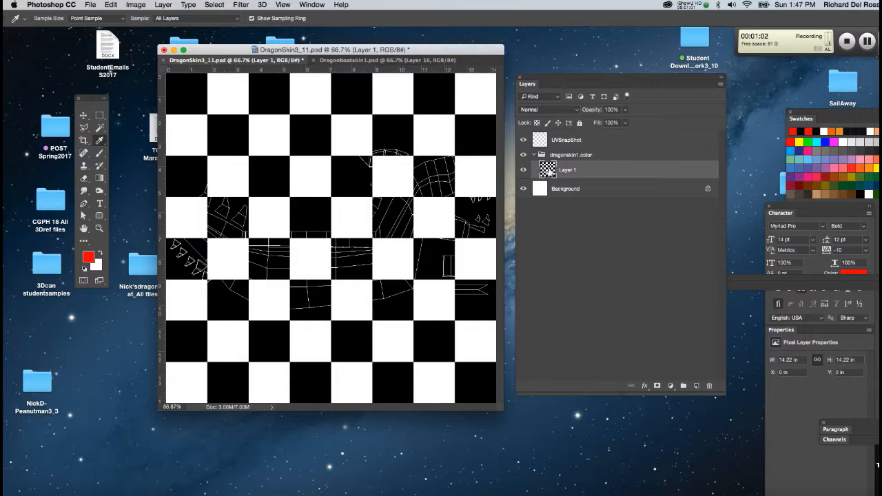
key("alt+BackSpace")
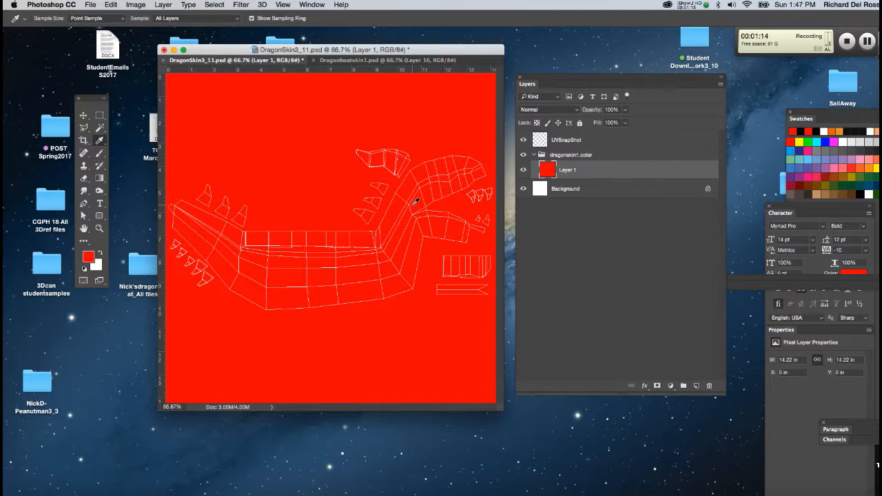
left_click(846, 41)
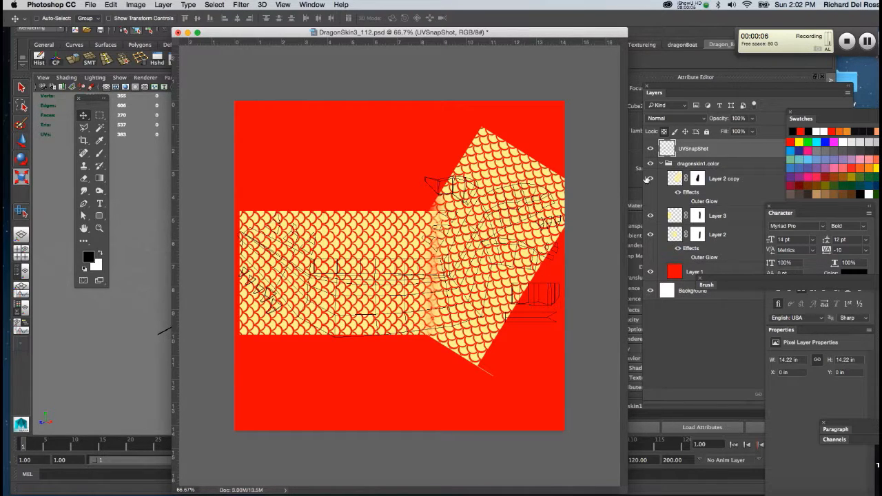
View the UVSnapShot layer on its own, restore the other layers, then hide UVSnapShot and save DragonSkin3_112.psd.
left_click(650, 150, "alt")
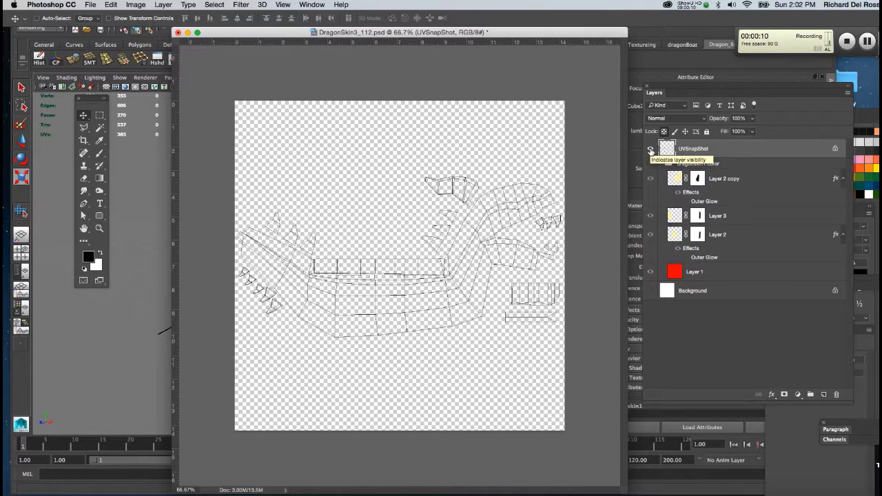
left_click(650, 150, "alt")
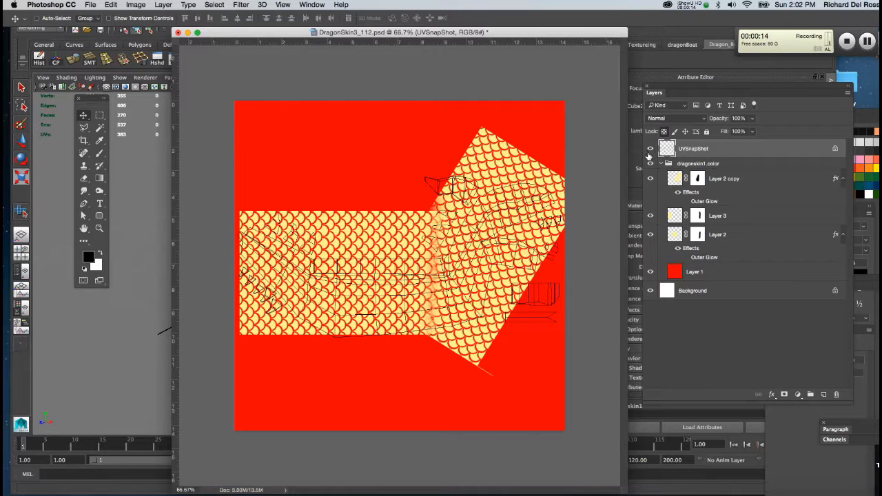
left_click(649, 150)
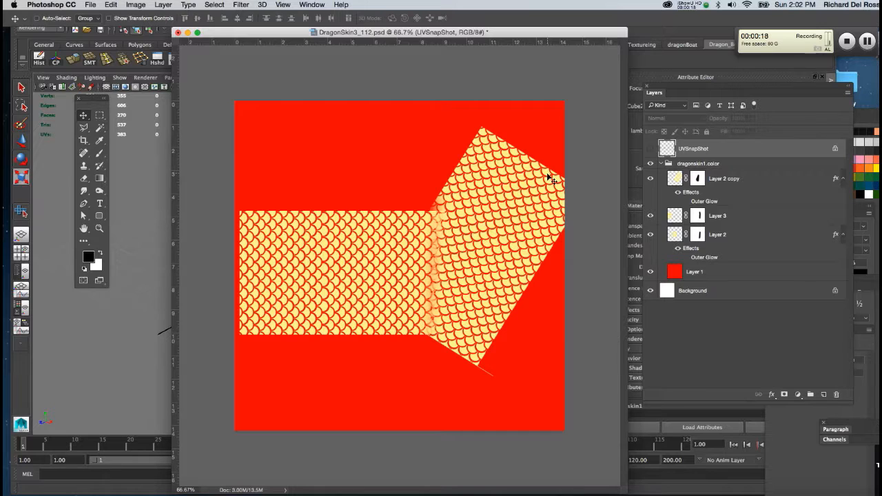
key("super")
key("super+s")
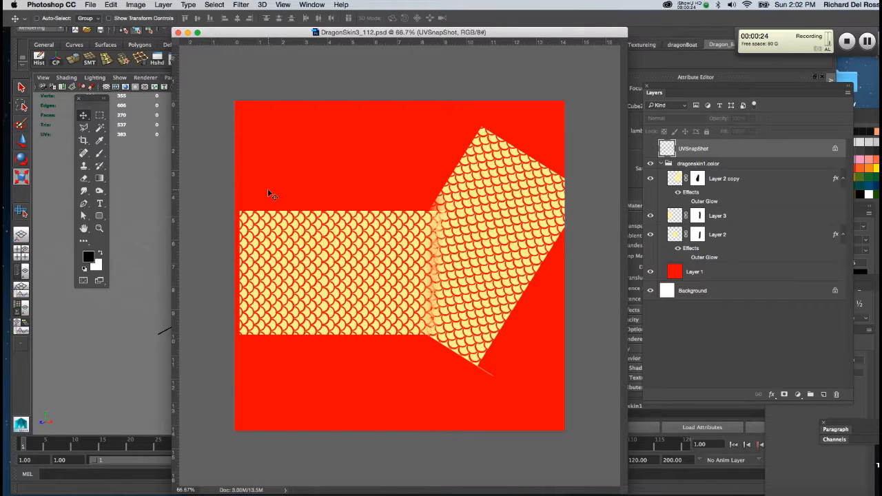
Switch to Maya and reload the PSD texture connected to the color of the dragon mesh's dragonskin1 material.
left_click(124, 187)
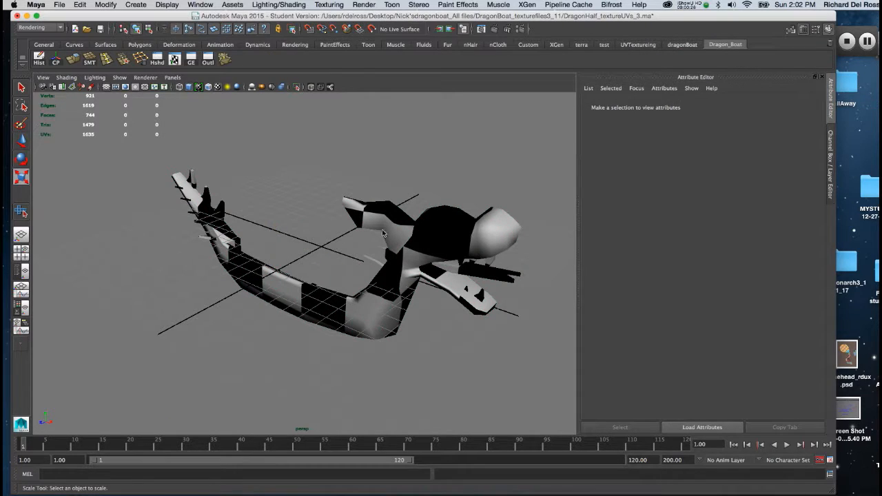
left_click(390, 222)
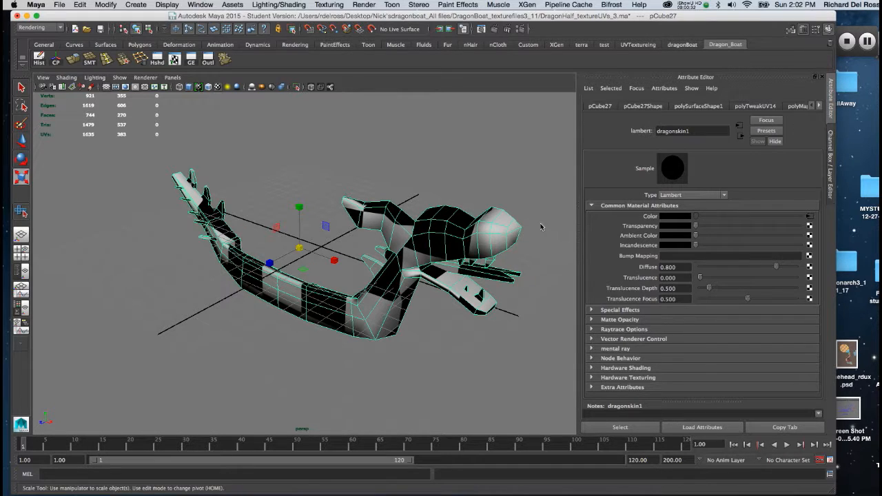
right_click_drag(500, 235, 493, 417)
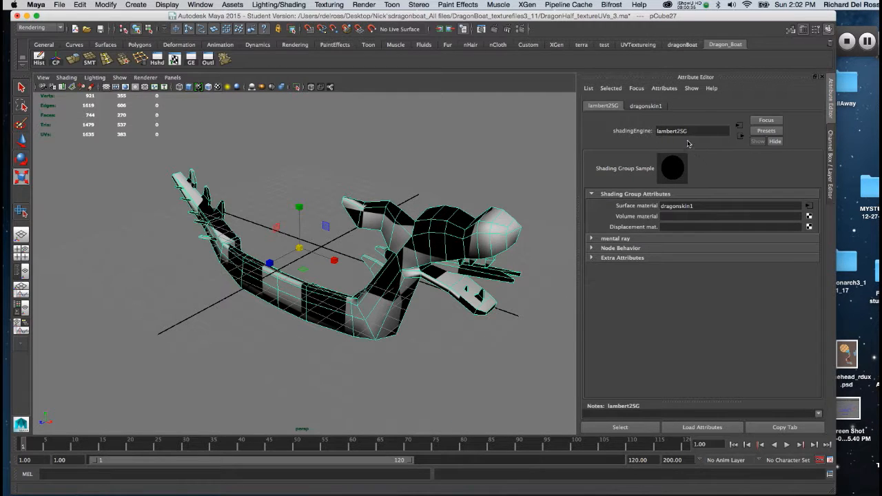
left_click(655, 106)
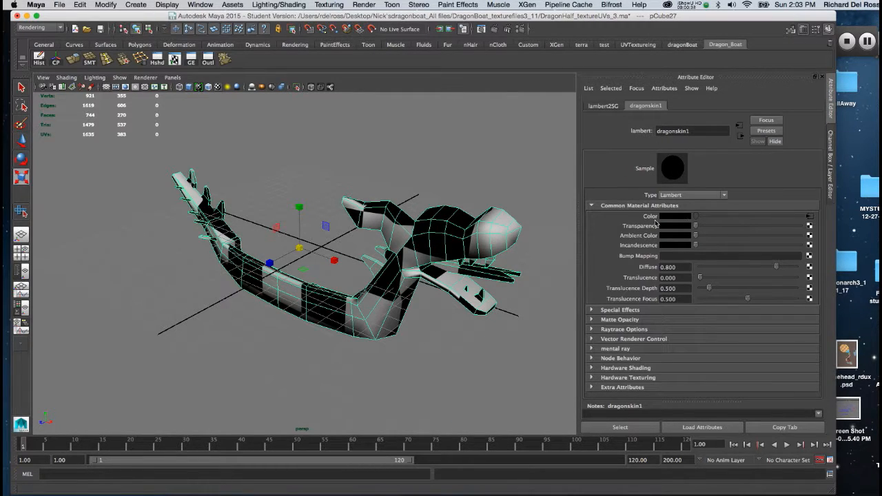
left_click(809, 217)
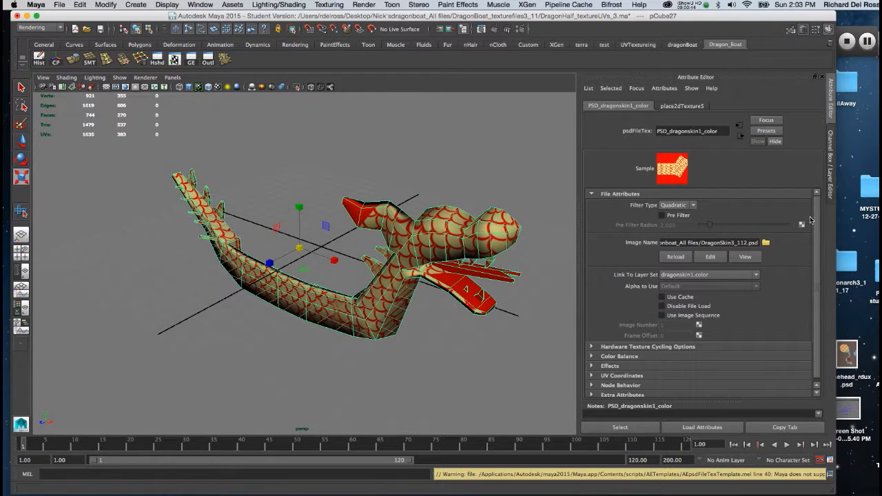
left_click(675, 257)
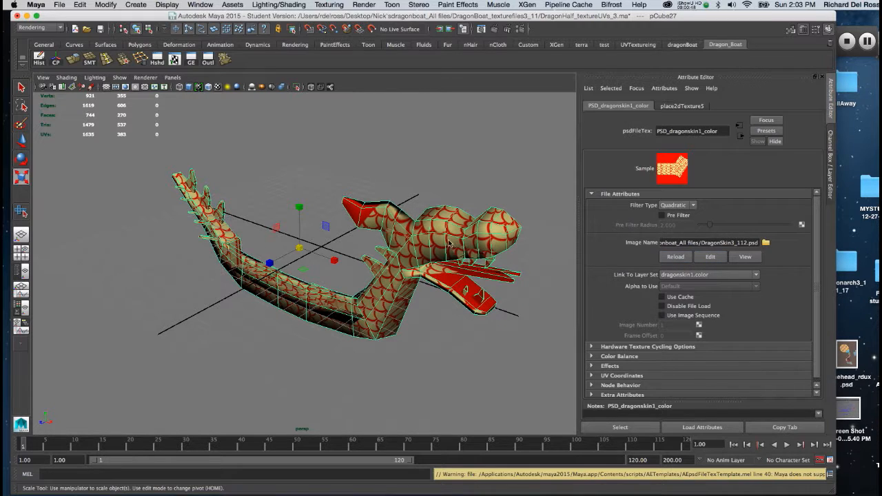
Break the PSD texture's connection to the transparency of the dragonskin1 material.
left_click_drag(454, 241, 397, 230, "alt")
right_click_drag(397, 230, 405, 295, "alt")
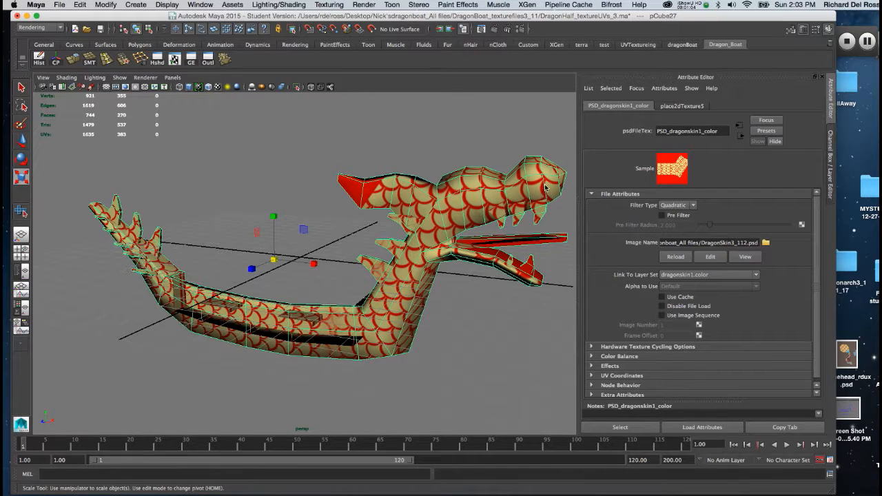
mouse_move(361, 276)
left_mouse_down("alt")
mouse_move(276, 248)
mouse_move(303, 232)
mouse_move(307, 283)
mouse_move(361, 274)
left_mouse_up("alt")
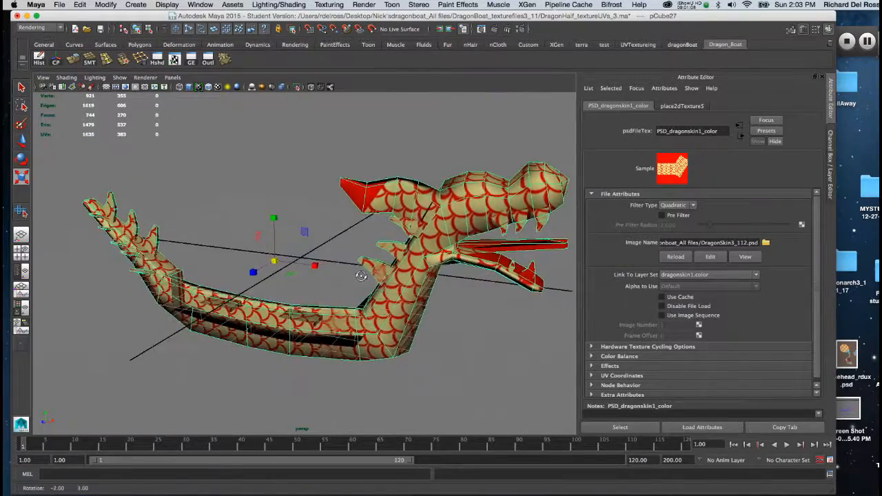
right_click_drag(360, 274, 400, 328, "alt")
middle_click_drag(394, 267, 346, 298, "alt")
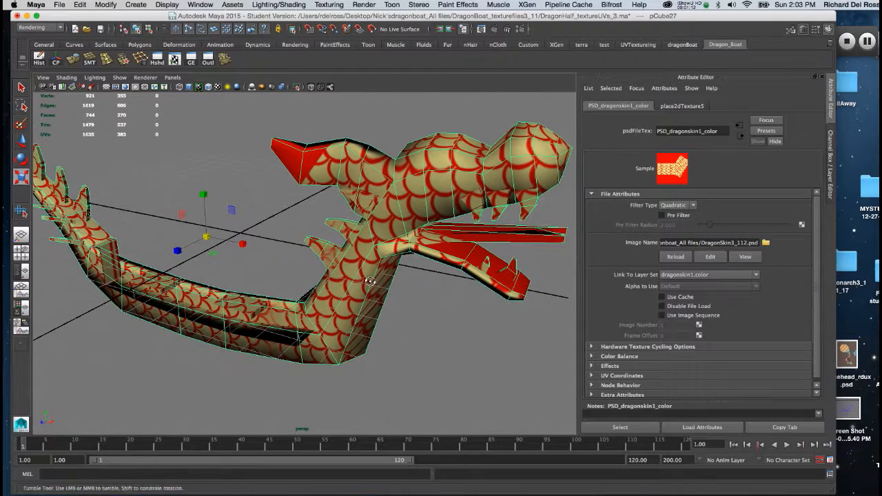
left_click_drag(471, 263, 452, 260, "alt")
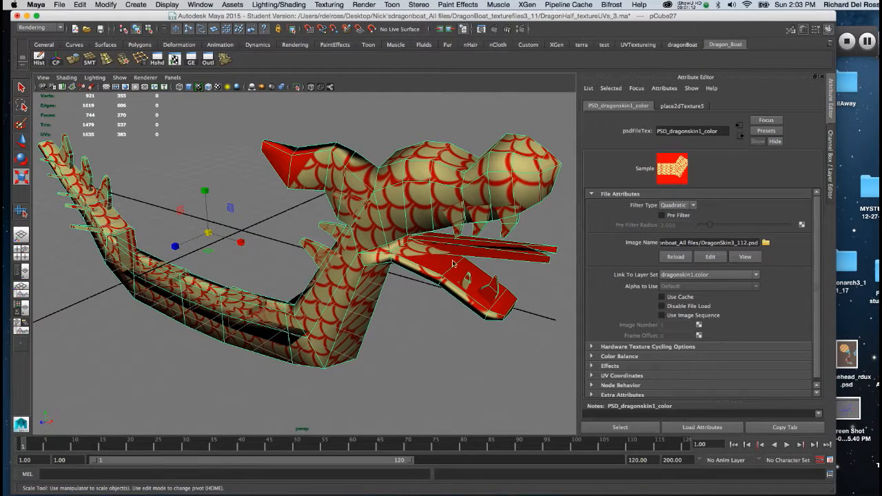
left_click(741, 140)
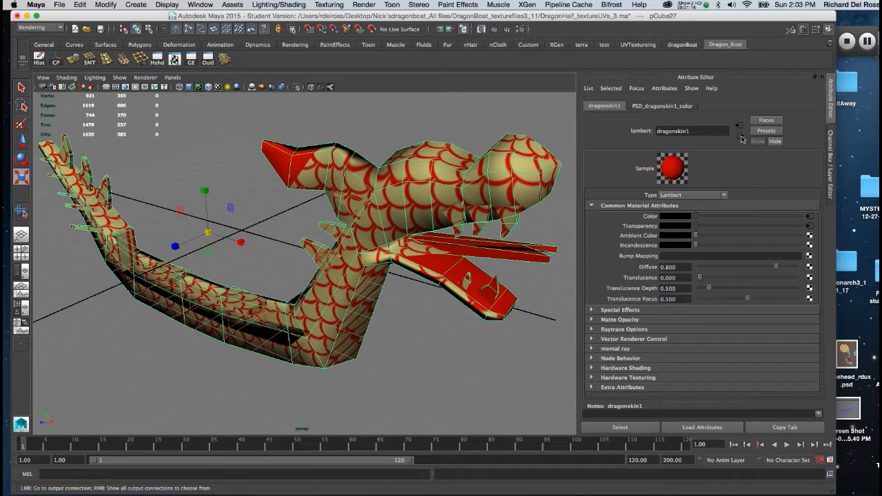
right_click(635, 229)
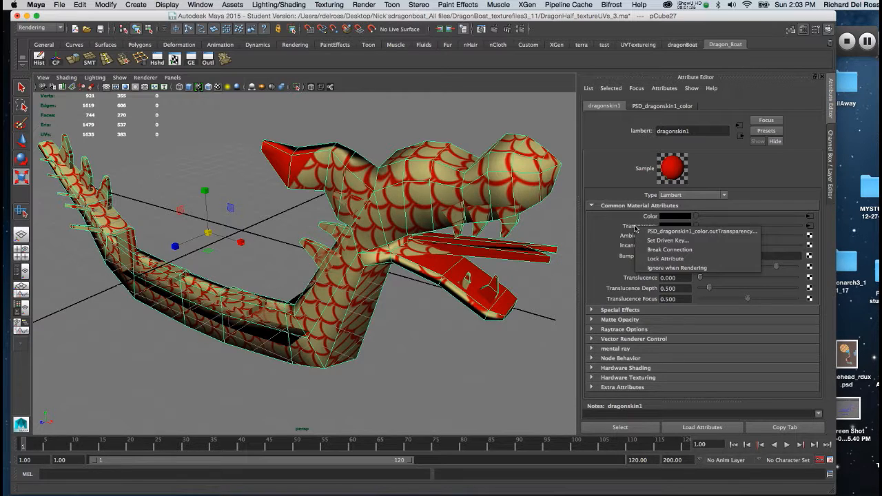
left_click(647, 252)
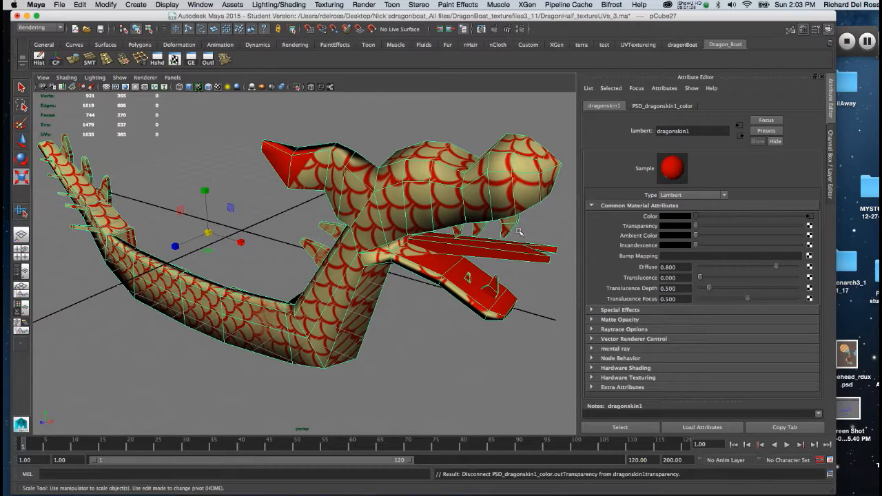
Examine the scale texture on the dragon's hull, neck and head from several angles, including the seam between hull and neck.
right_click_drag(468, 248, 393, 225, "alt")
left_click_drag(392, 225, 356, 191, "alt")
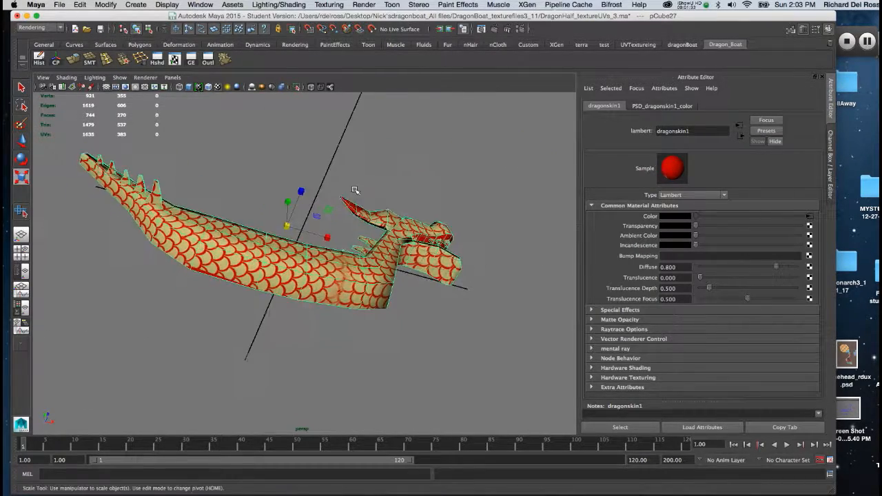
right_click_drag(356, 190, 383, 315, "alt")
left_click_drag(383, 315, 383, 295, "alt")
middle_click_drag(384, 295, 432, 290, "alt")
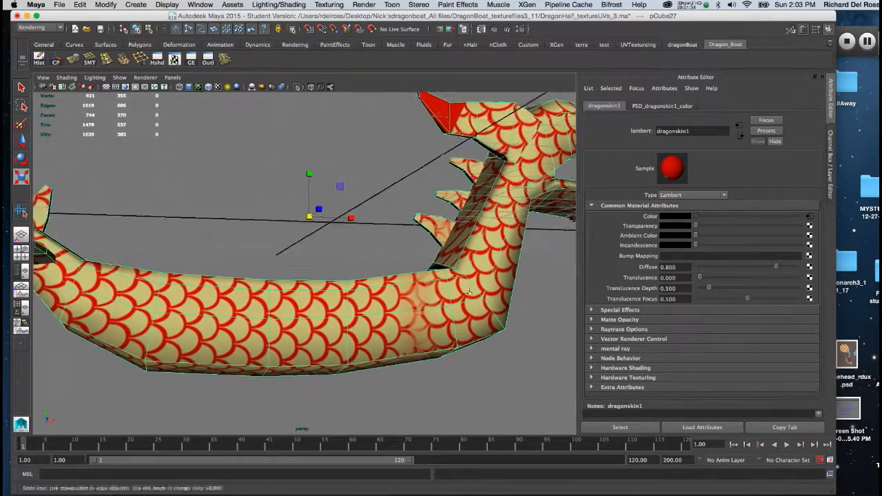
left_click_drag(432, 290, 443, 310, "alt")
right_click_drag(443, 310, 389, 252, "alt")
left_click_drag(390, 252, 388, 174, "alt")
left_click_drag(324, 177, 331, 218, "alt")
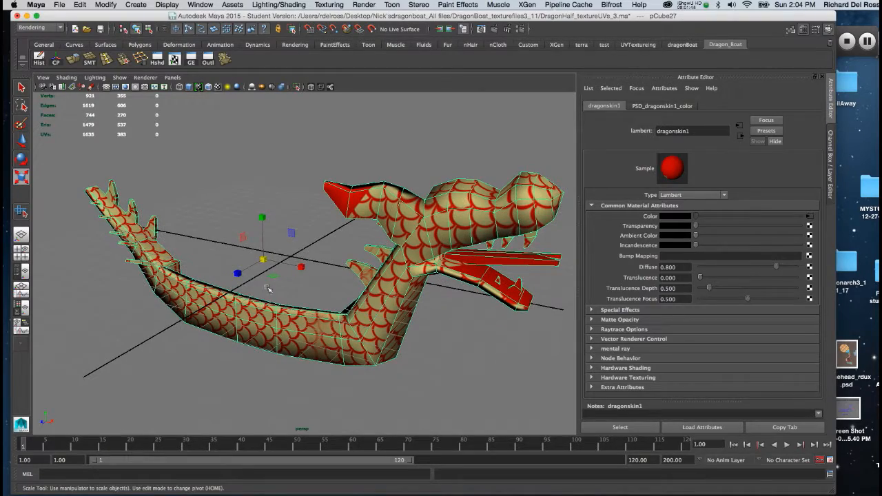
middle_click_drag(267, 288, 296, 230, "alt")
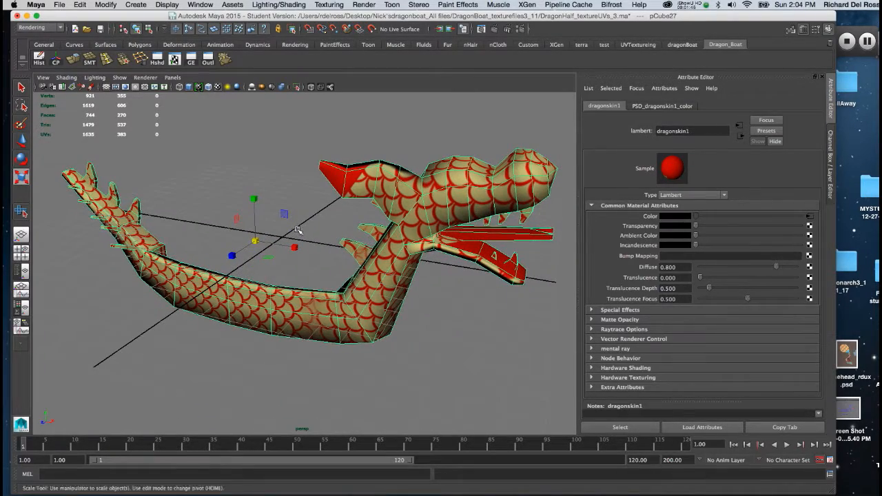